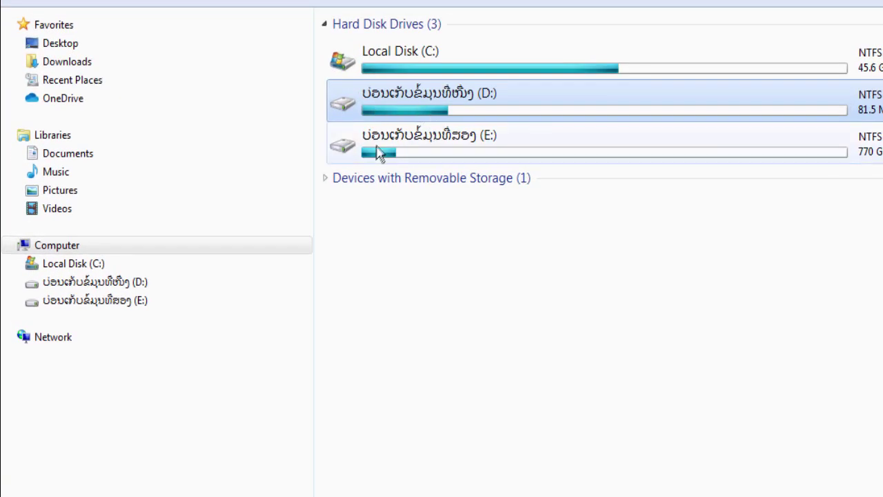
# Examine how the Lao drive names in the Computer window and the Start menu entries are displayed.
pyautogui.click(675, 149)
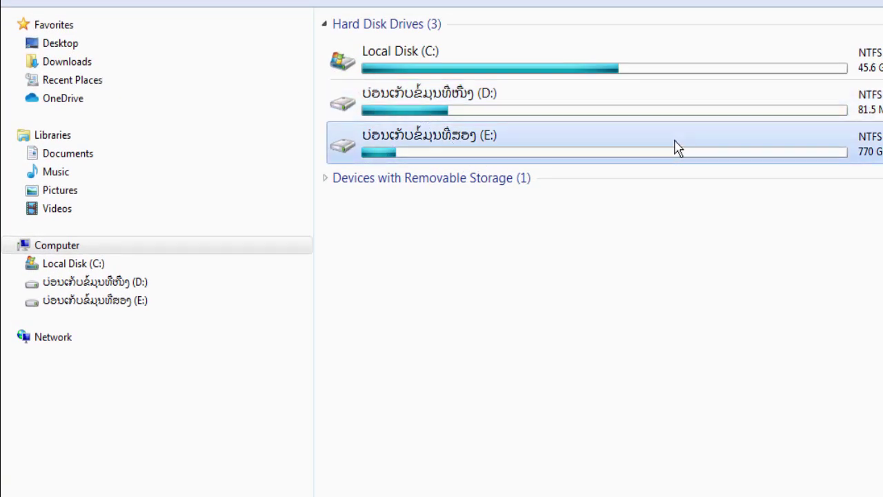
pyautogui.click(498, 100)
pyautogui.click(459, 64)
pyautogui.click(449, 108)
pyautogui.click(445, 141)
pyautogui.click(441, 102)
pyautogui.click(441, 56)
pyautogui.click(442, 111)
pyautogui.click(444, 151)
pyautogui.click(437, 98)
pyautogui.click(437, 69)
pyautogui.click(441, 108)
pyautogui.click(440, 148)
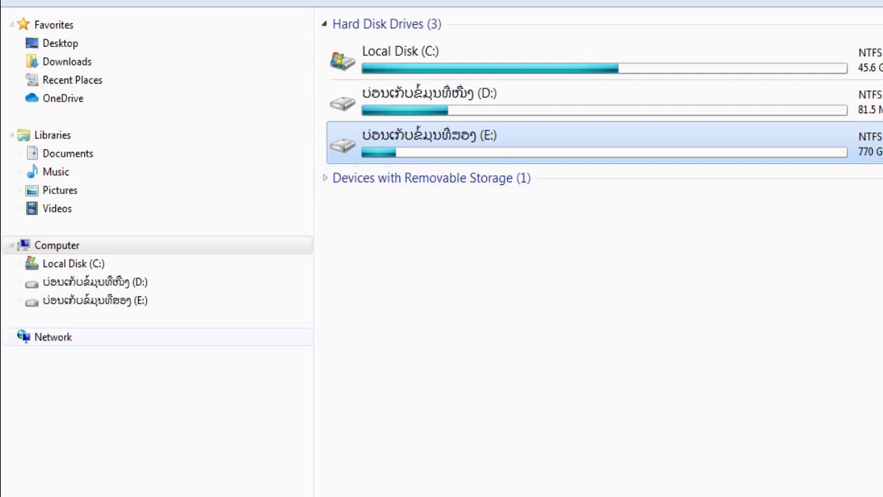
pyautogui.press('super')
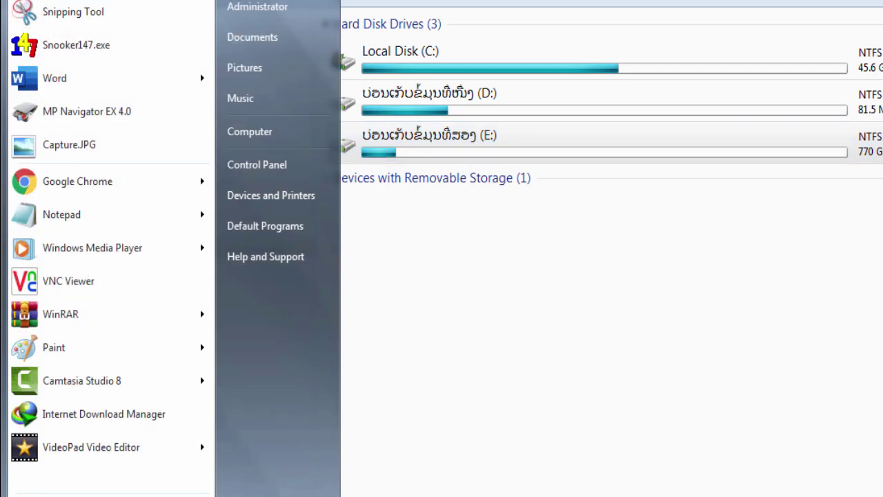
pyautogui.press('Escape')
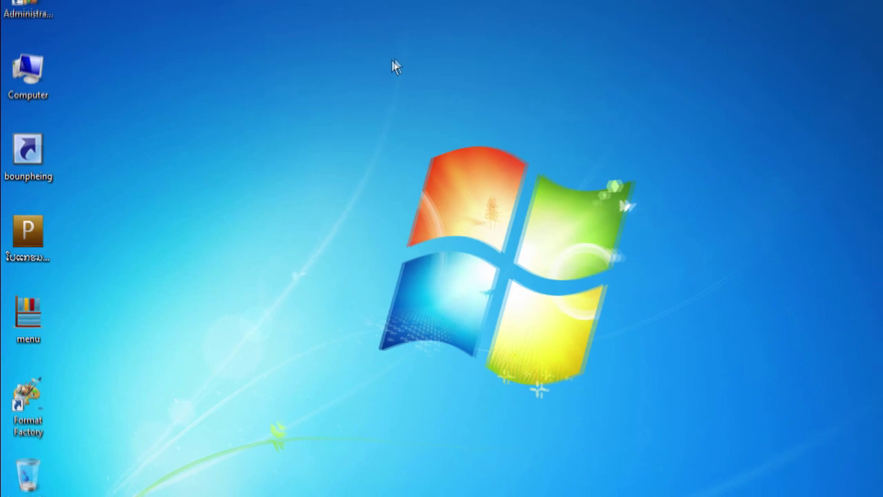
# Open the advanced appearance settings for the window color from the desktop's personalization options.
pyautogui.rightClick(347, 85)
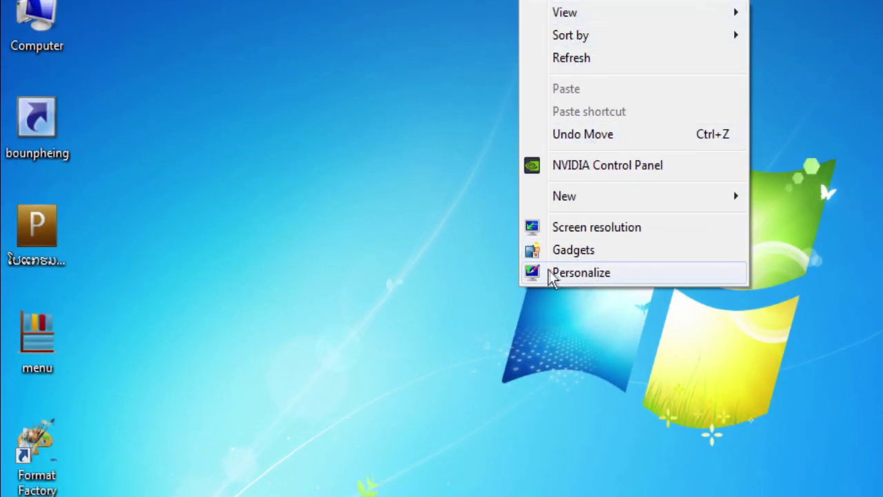
pyautogui.click(600, 277)
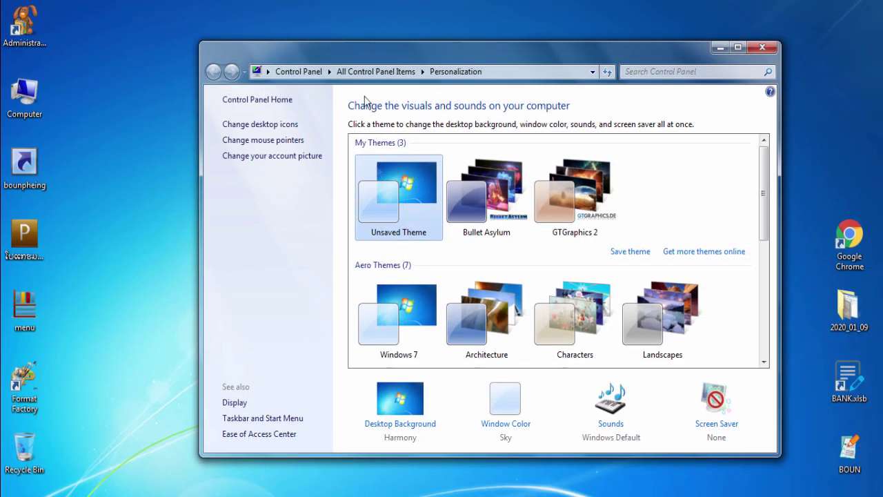
pyautogui.click(738, 46)
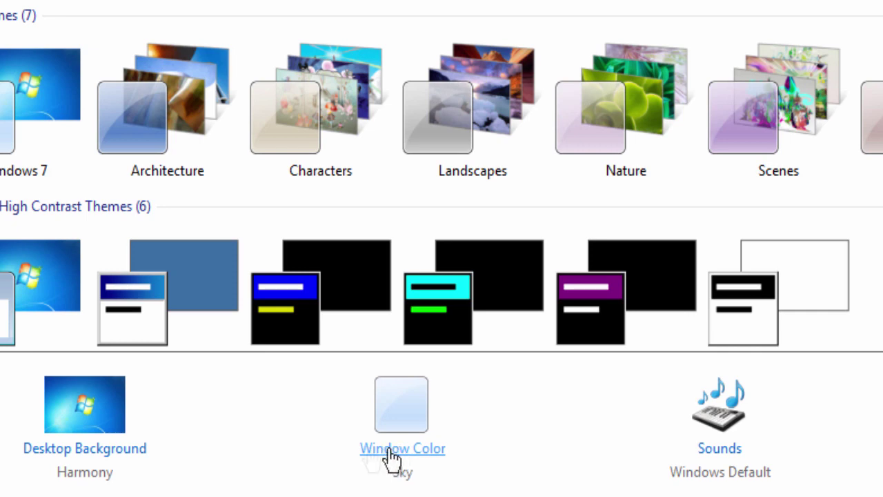
pyautogui.click(406, 456)
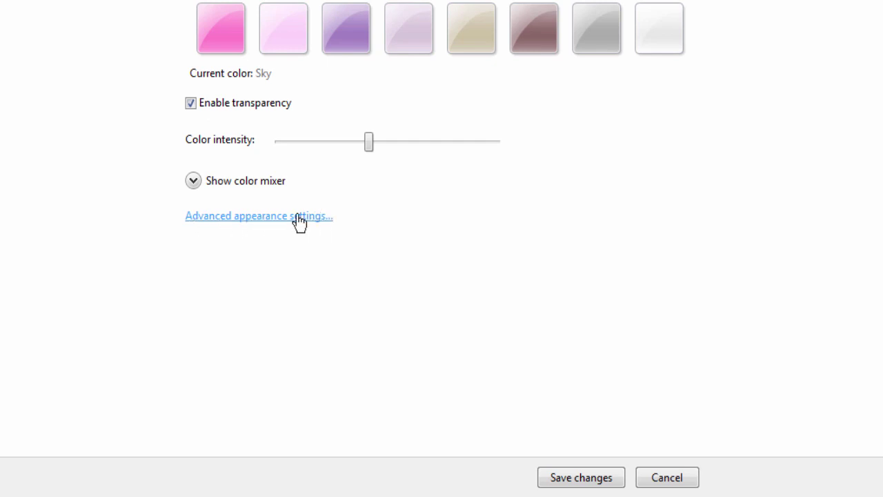
pyautogui.click(347, 245)
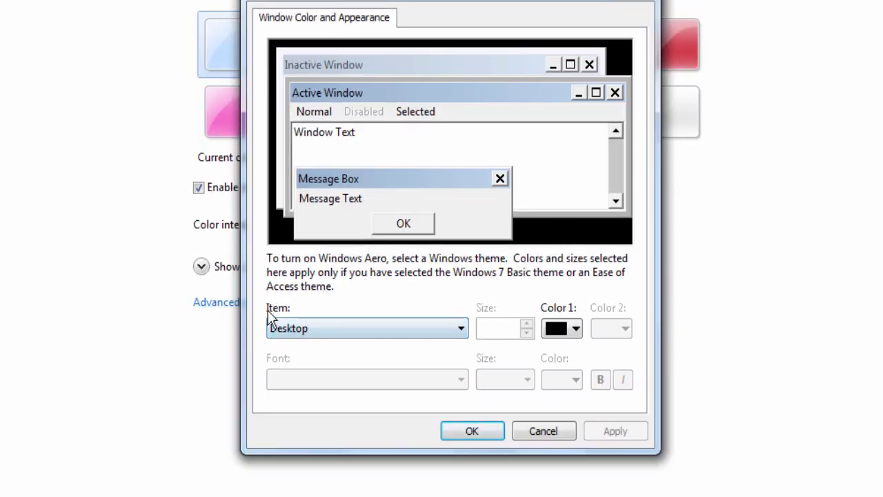
# Set the font of the Icon item to Phetsarath OT.
pyautogui.click(434, 330)
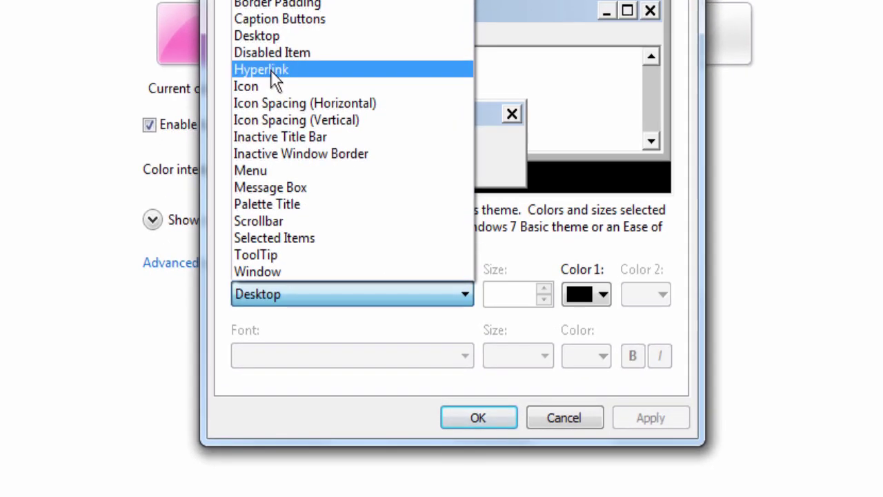
pyautogui.click(254, 87)
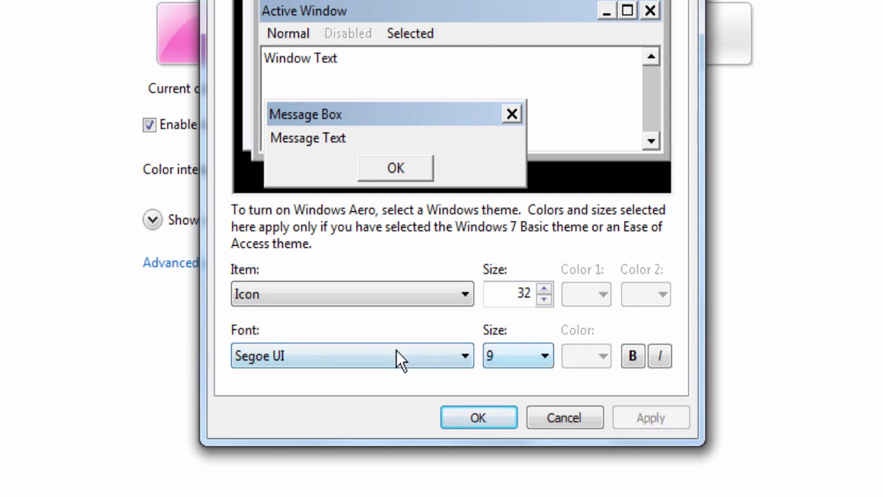
pyautogui.click(450, 362)
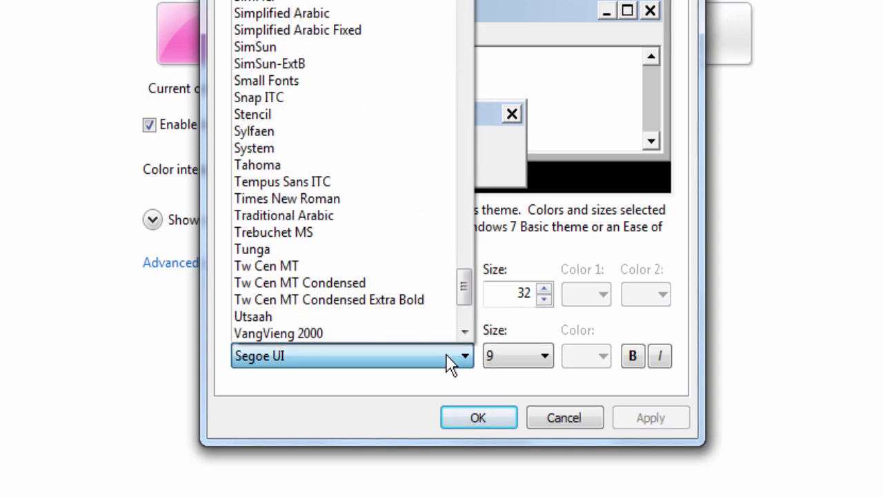
pyautogui.scroll(2, 417, 304)
pyautogui.scroll(3, 410, 296)
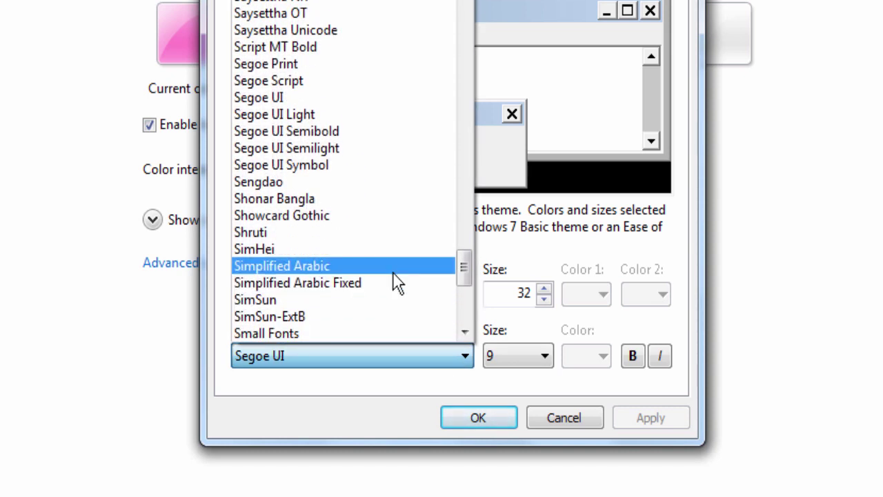
pyautogui.scroll(4, 304, 31)
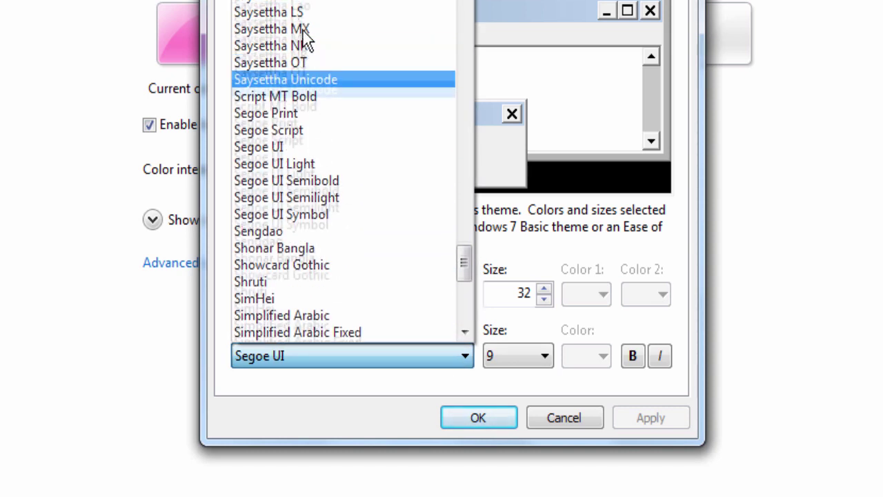
pyautogui.scroll(1, 299, 6)
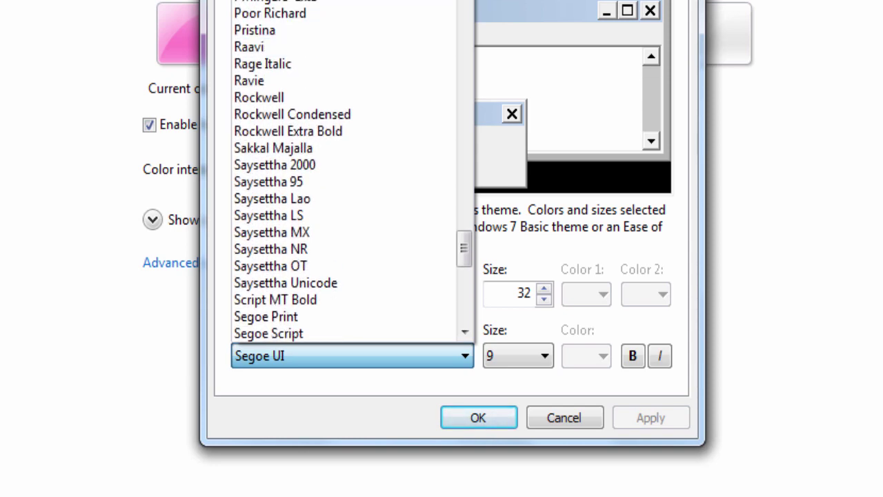
pyautogui.click(299, 2)
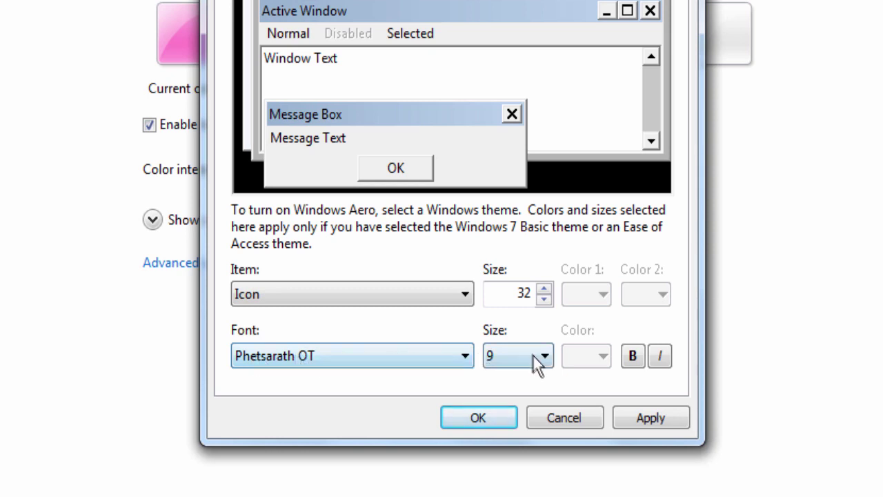
# Apply the appearance change, accept the dialog and close the Window Color and Appearance window.
pyautogui.click(656, 418)
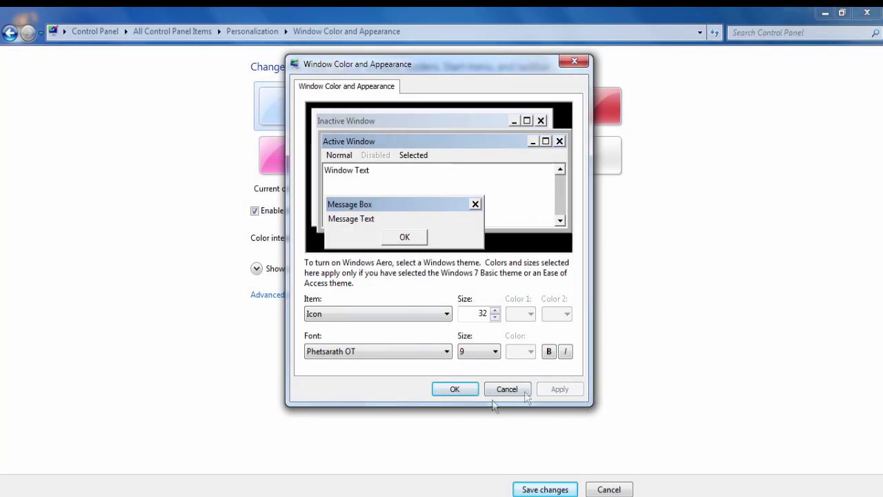
pyautogui.click(453, 390)
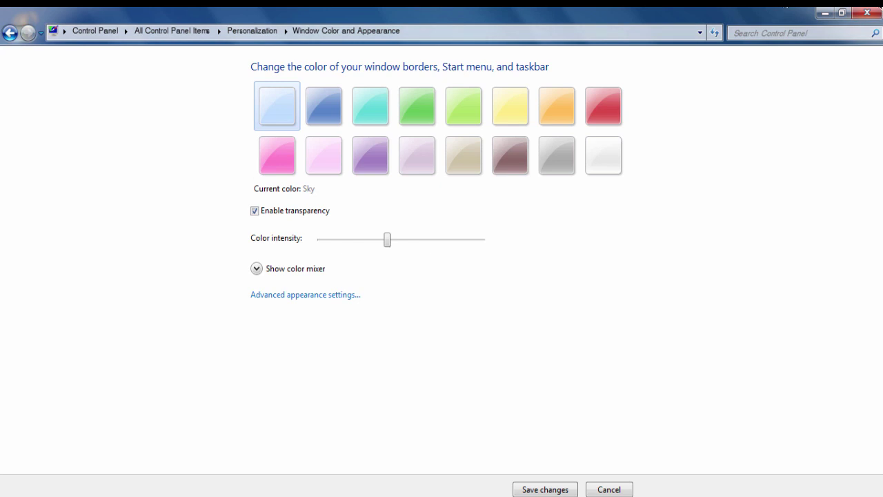
pyautogui.click(864, 14)
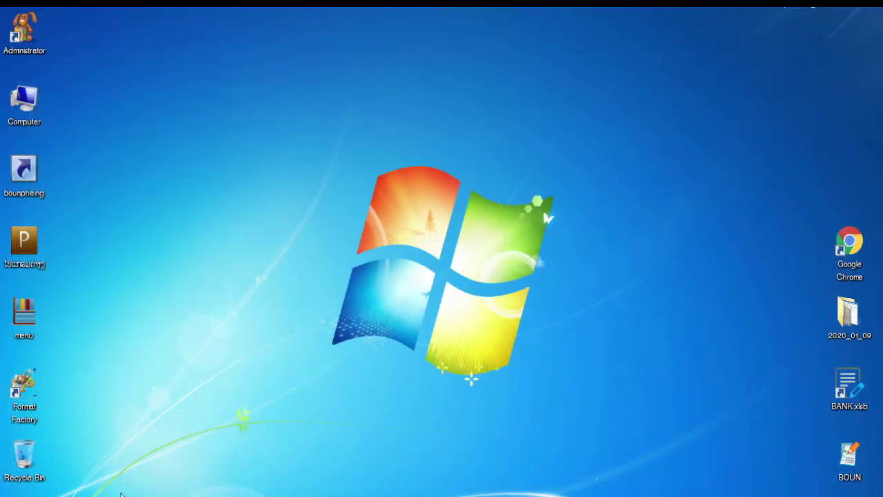
# Bring back the Computer window and examine how the Lao names of drives D: and E: are displayed.
pyautogui.click(110, 495)
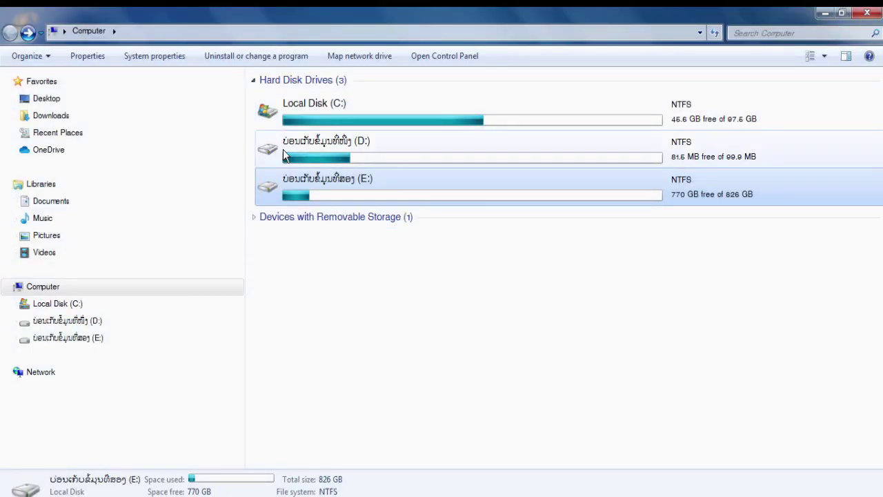
pyautogui.click(284, 148)
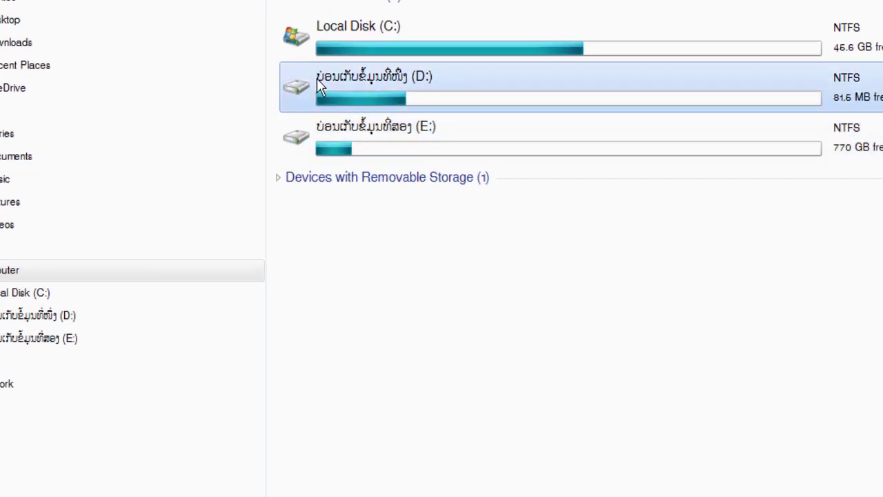
pyautogui.click(459, 148)
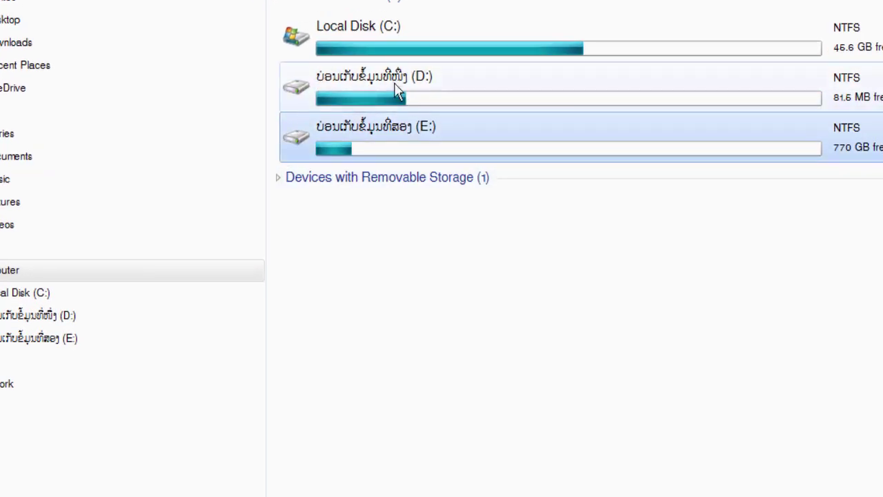
pyautogui.click(393, 78)
pyautogui.click(394, 144)
pyautogui.click(393, 77)
pyautogui.click(470, 153)
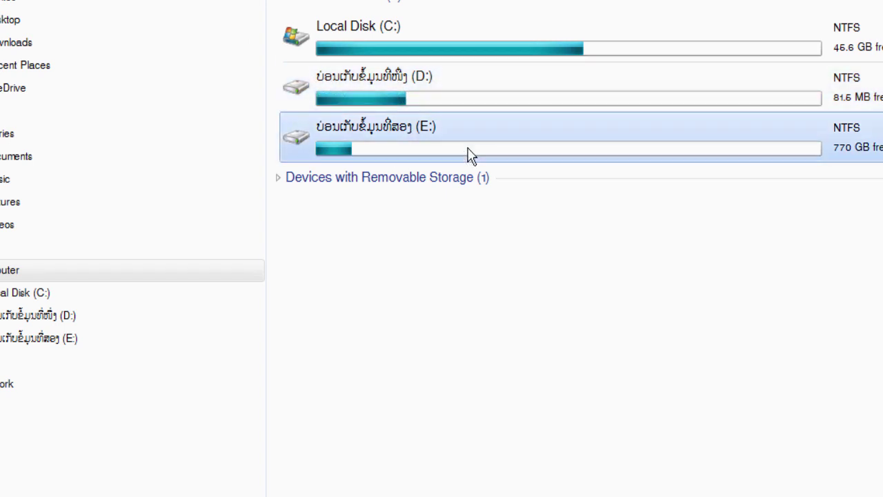
pyautogui.click(349, 84)
pyautogui.click(383, 138)
pyautogui.click(379, 86)
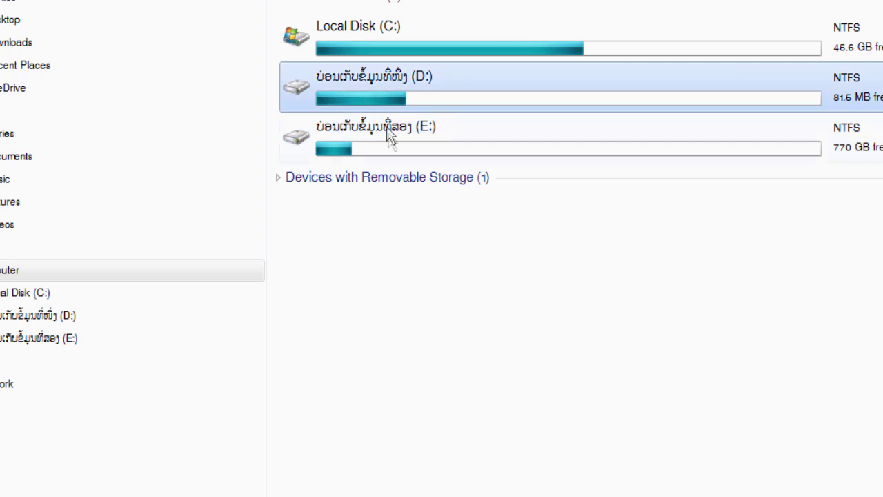
pyautogui.click(389, 138)
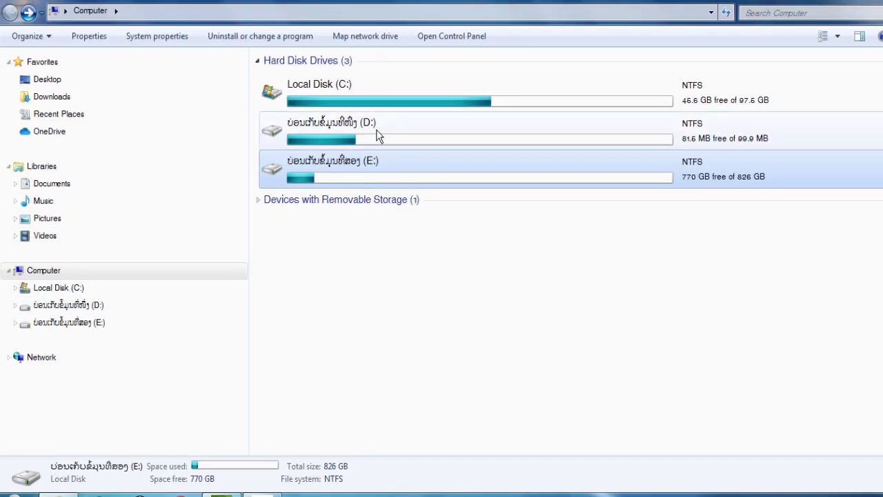
# Open drive D: and examine how the Lao names of its two folders are displayed.
pyautogui.doubleClick(423, 103)
pyautogui.click(294, 131)
pyautogui.click(449, 144)
pyautogui.click(329, 149)
pyautogui.click(455, 141)
pyautogui.click(365, 146)
pyautogui.click(411, 146)
pyautogui.click(355, 142)
pyautogui.click(446, 136)
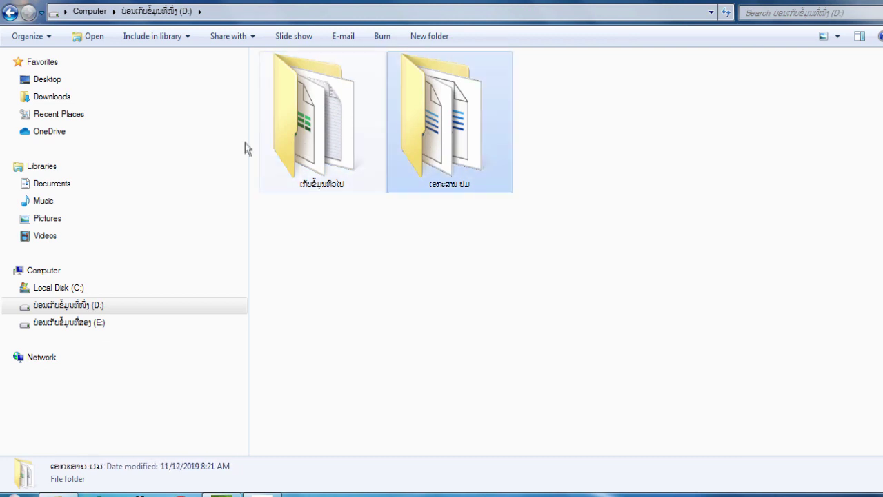
pyautogui.click(313, 133)
pyautogui.click(433, 124)
# Search the Start menu for "ນ" to check how Lao file names look, and return to the drive list.
pyautogui.click(14, 492)
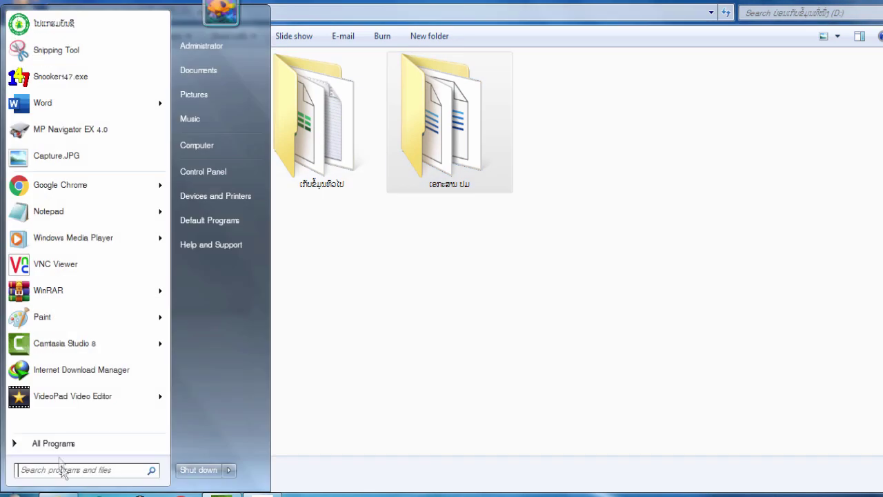
pyautogui.write('ນ')
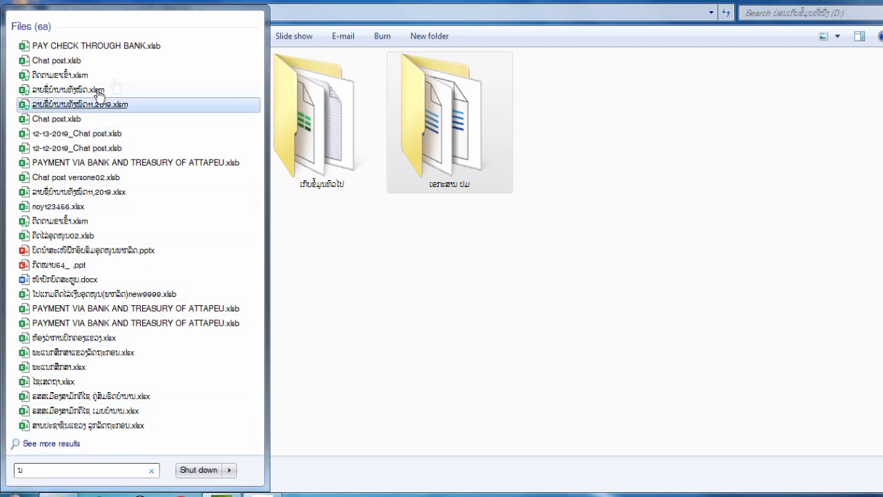
pyautogui.click(467, 286)
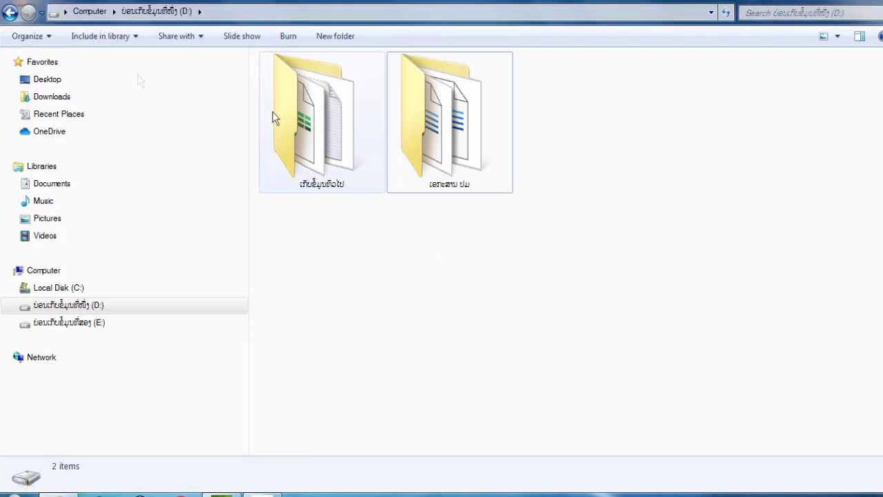
pyautogui.click(10, 12)
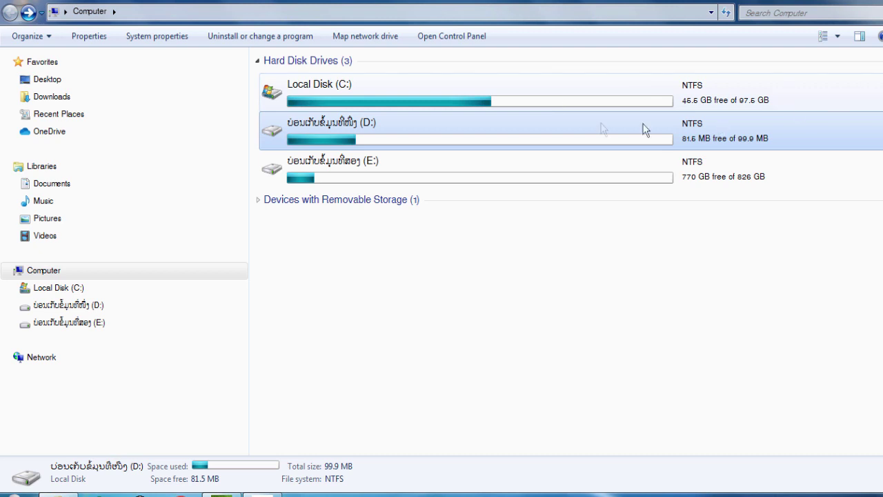